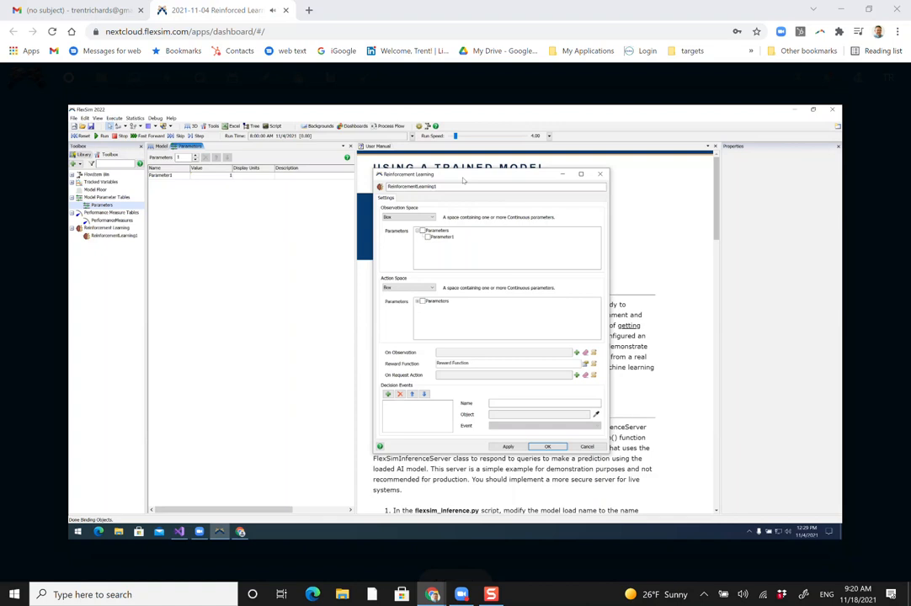
Step: Increase the number of parameters in the Parameters table to 4
left_click(196, 156)
left_click(195, 156)
left_click(195, 156)
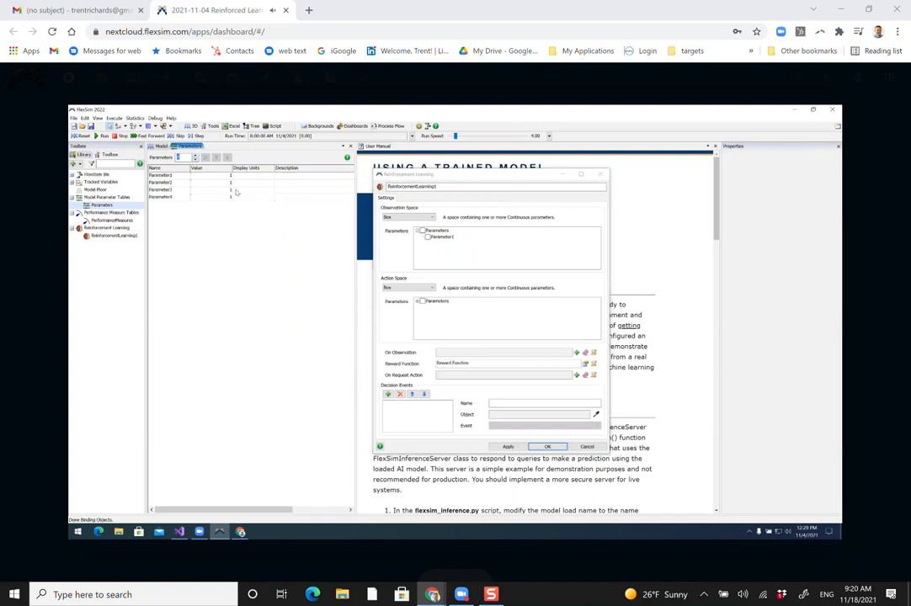
Step: Keep the observation space as Box and include Parameter1, Parameter3 and Parameter4 in it
left_click(429, 232)
left_click(421, 217)
left_click(419, 224)
left_click(418, 231)
left_click(428, 237)
left_click(428, 250)
left_click(428, 256)
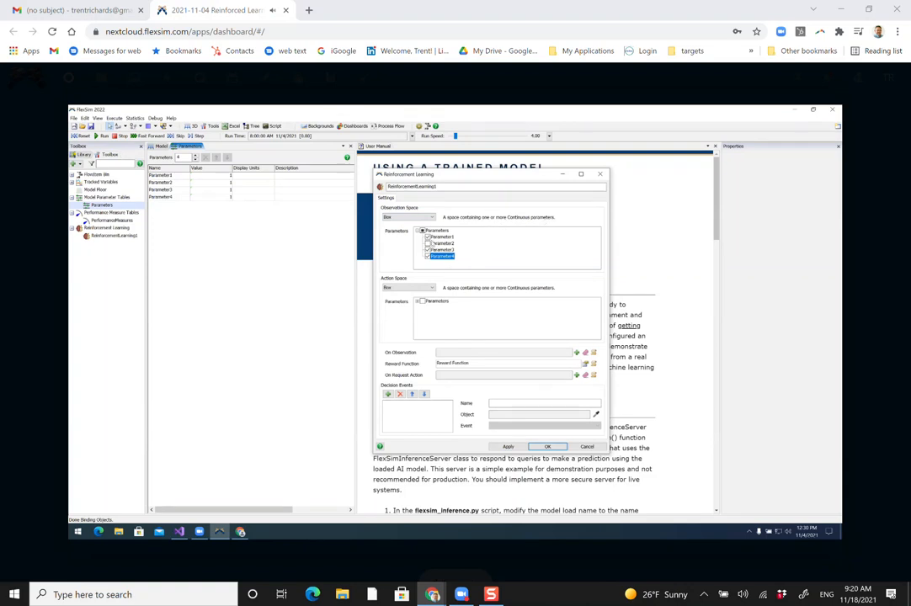
Step: Switch the observation space to Discrete and increase the Parameters table to 8 parameters
left_click(408, 217)
left_click(396, 224)
left_click(196, 156)
left_click(195, 156)
left_click(195, 156)
left_click(195, 155)
Step: Edit the value settings of Parameter5 and Parameter6 in the Parameters table
left_click(221, 204)
left_click(238, 205)
left_click(250, 218)
left_click(246, 237)
left_click(259, 277)
left_click(221, 211)
left_click(238, 212)
left_click(250, 223)
left_click(234, 305)
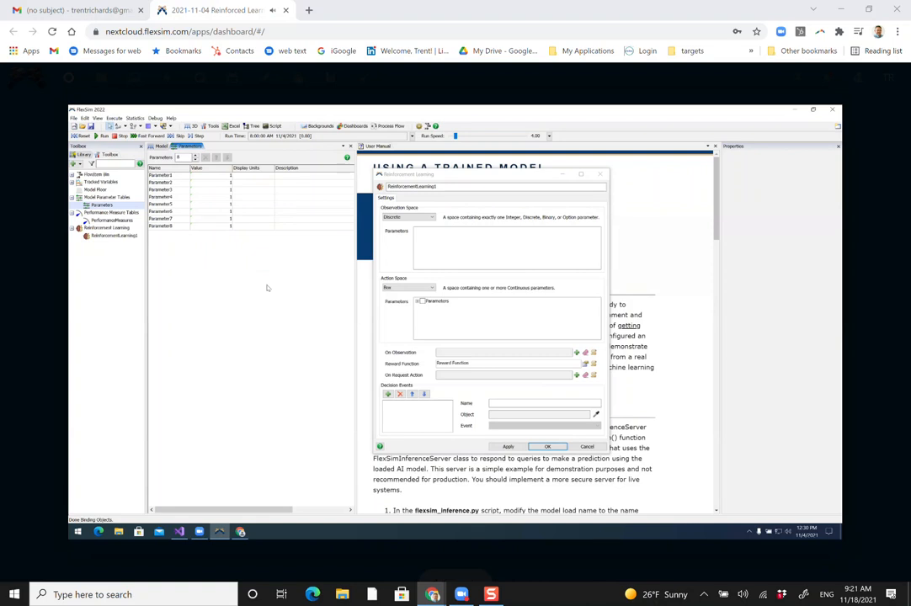
Step: Set the observation space of the reinforcement learning tool to Custom
left_click(423, 219)
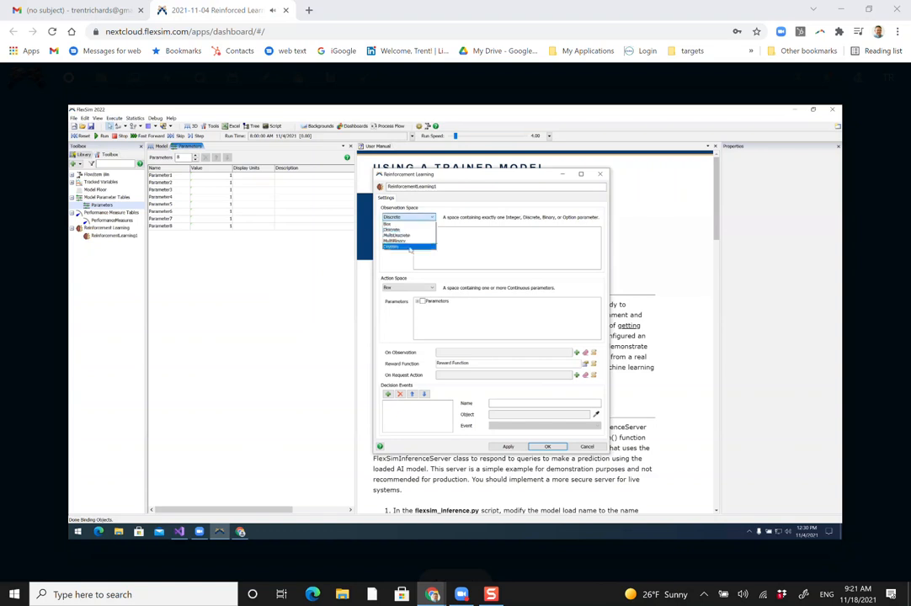
left_click(410, 246)
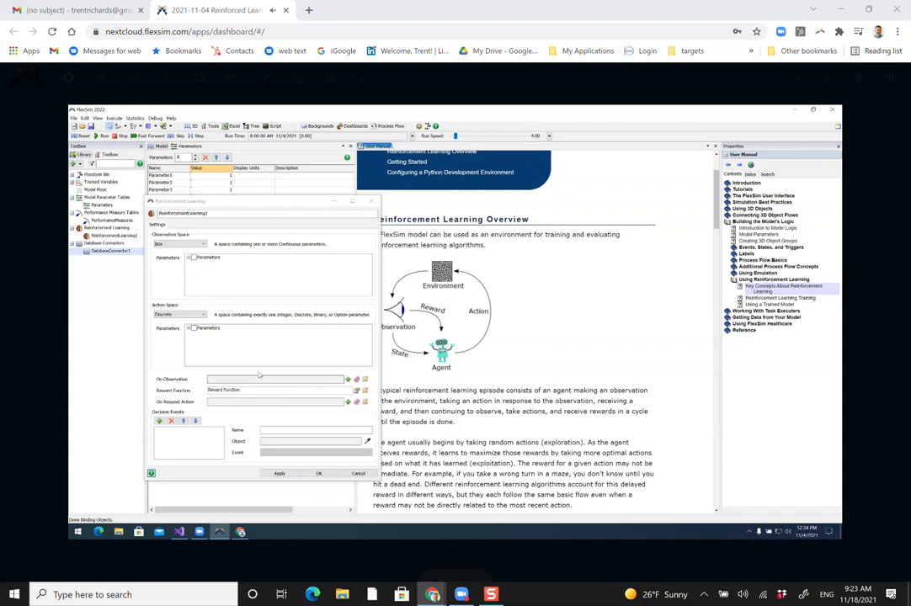
Step: Return to the user manual's Reinforcement Learning tool reference and examine the On Observation trigger description with the tool's settings beside it
scroll(595, 311, "down", 10)
scroll(596, 312, "up", 3)
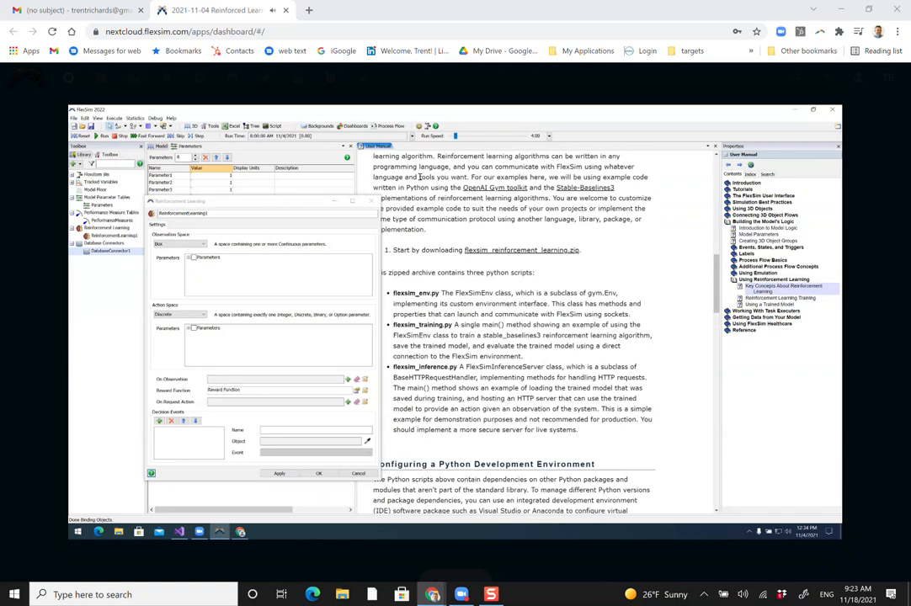
left_click(728, 165)
scroll(521, 316, "down", 8)
scroll(520, 316, "down", 5)
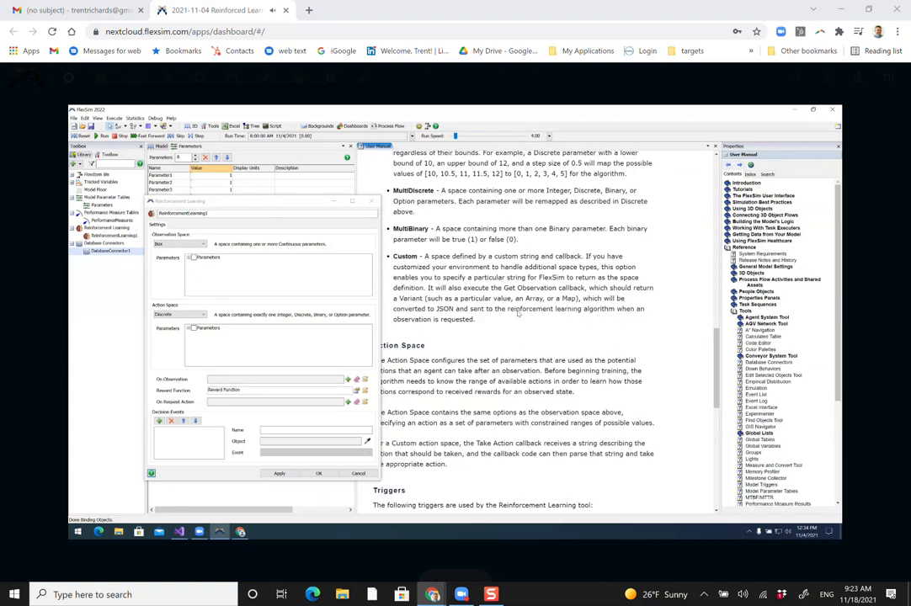
scroll(471, 289, "down", 5)
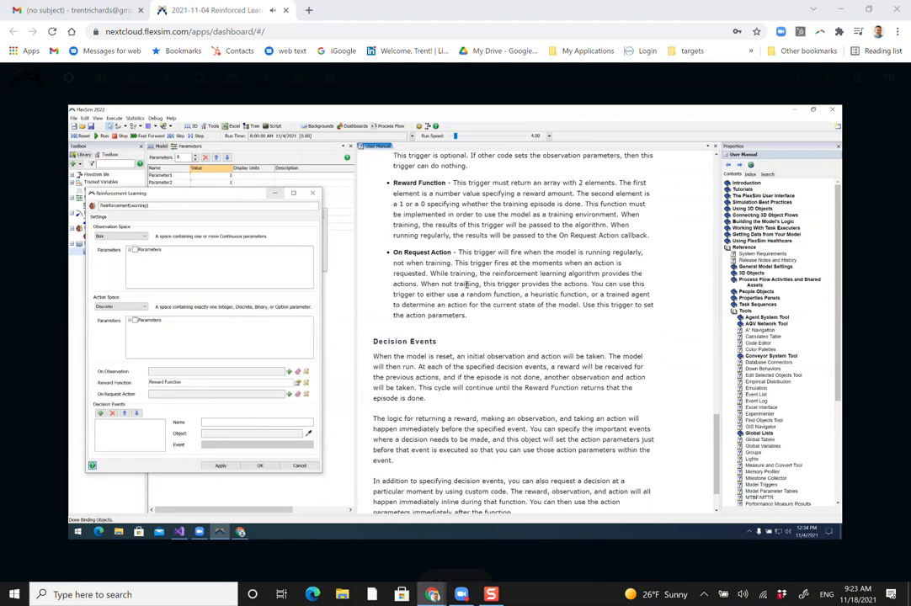
scroll(394, 240, "up", 2)
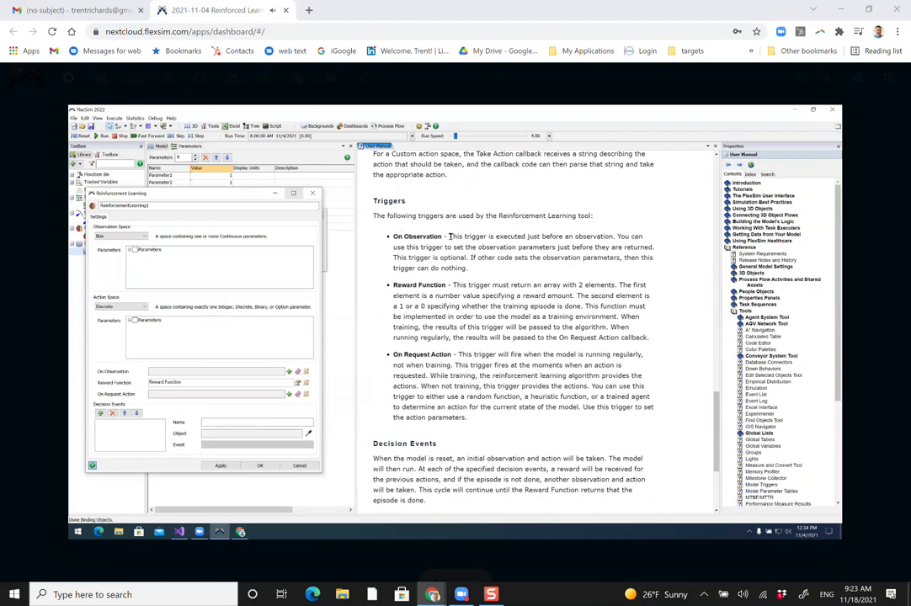
left_click_drag(450, 237, 468, 268)
left_click_drag(198, 193, 250, 175)
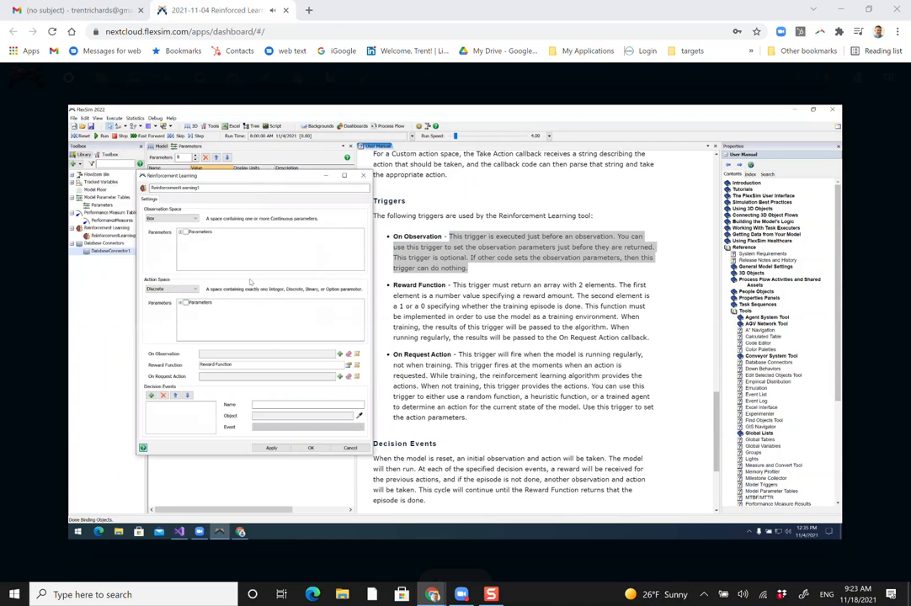
Step: Open the Reward Function's code and examine its reward, done and return lines
left_click(213, 353)
left_click(348, 365)
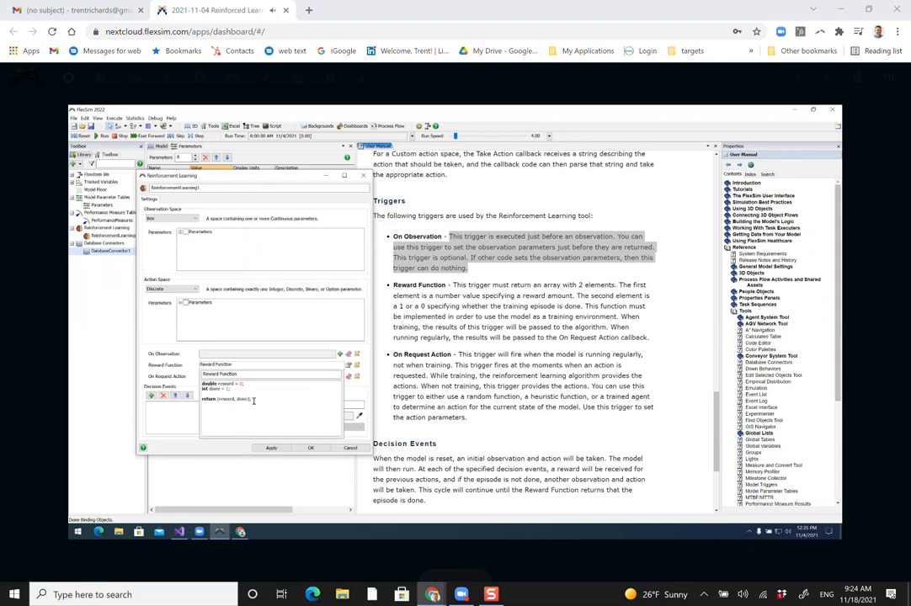
left_click(219, 401)
double_click(226, 385)
Step: Close the Reward Function code and read the manual's description of the On Request Action trigger
left_click(405, 249)
scroll(412, 265, "down", 1)
triple_click(450, 343)
left_click(470, 378)
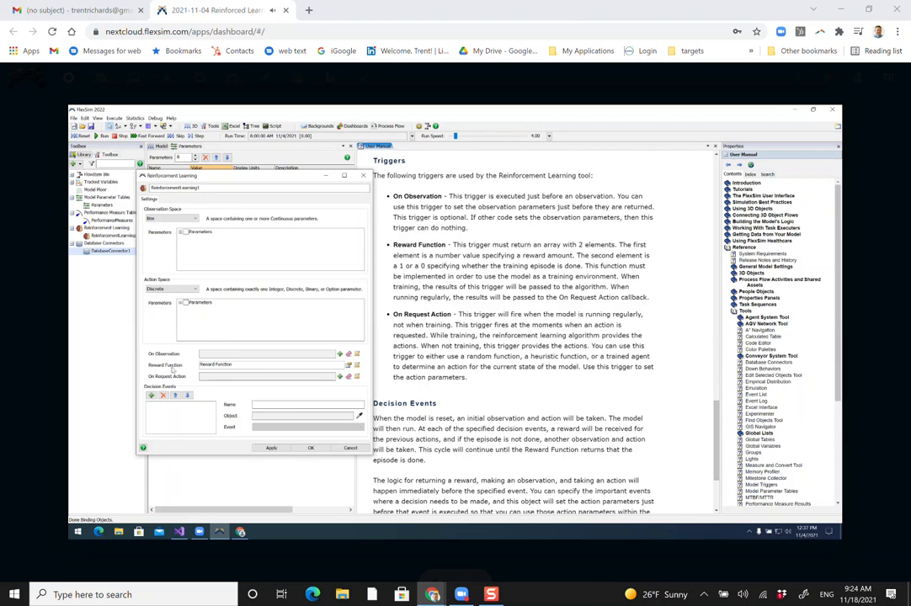
Step: View the On Request Action trigger's code, close it and check the trigger's options
left_click(357, 377)
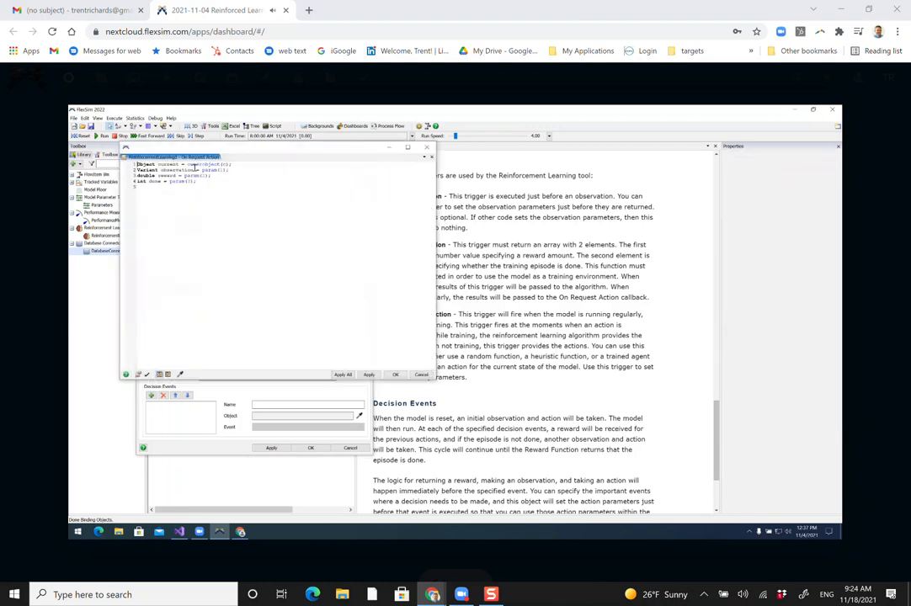
left_click(426, 148)
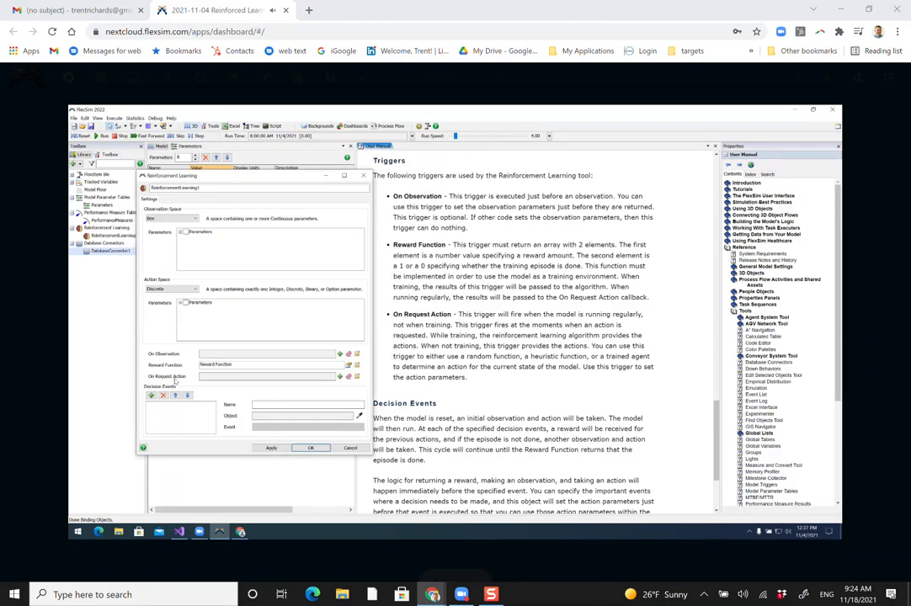
left_click(219, 376)
left_click(339, 377)
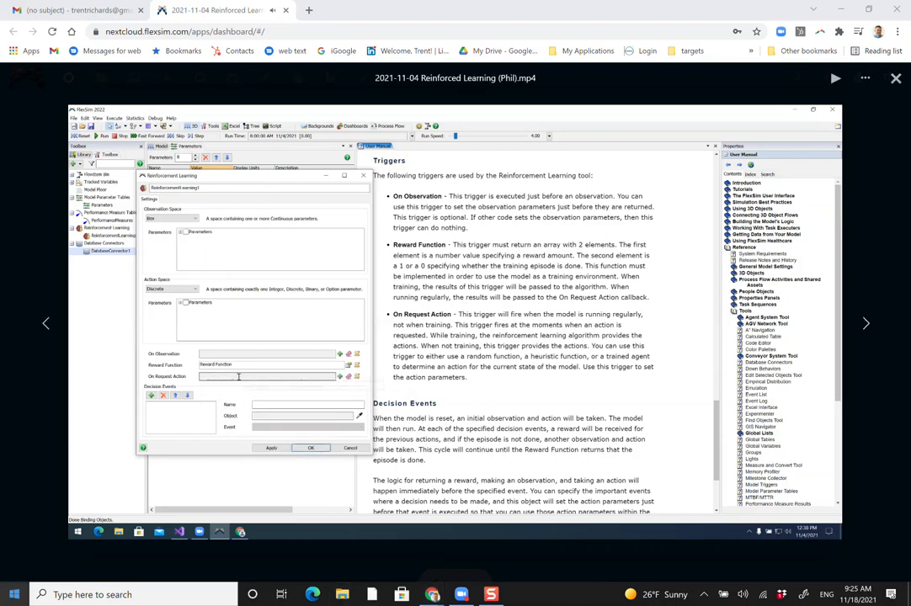
Step: Close the training video and return to the FlexSim Cloud dashboard
left_click(14, 595)
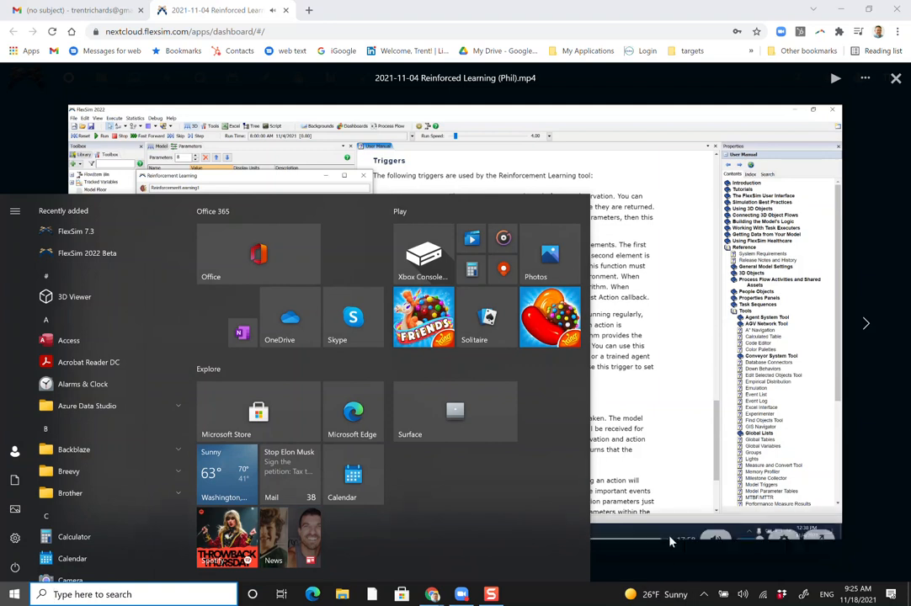
left_click(656, 570)
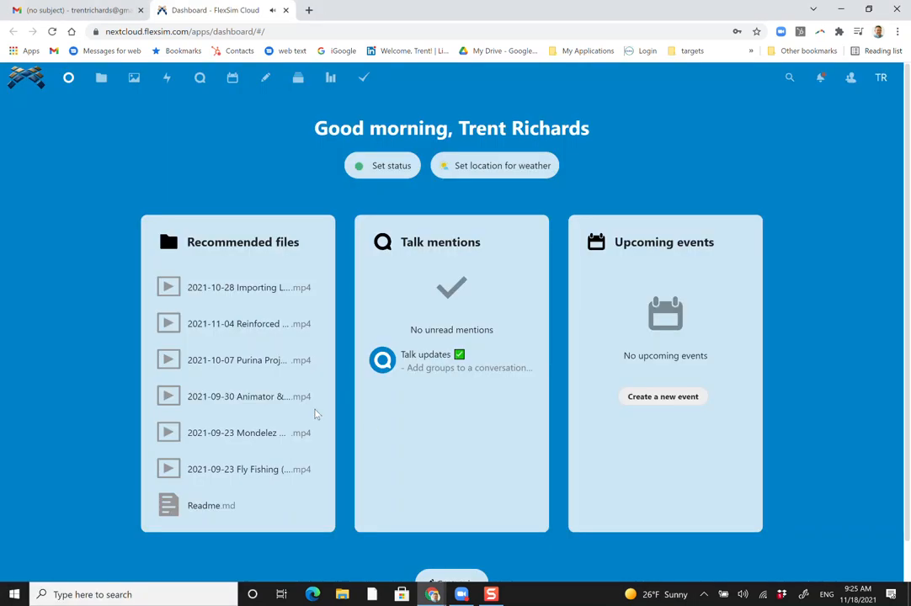